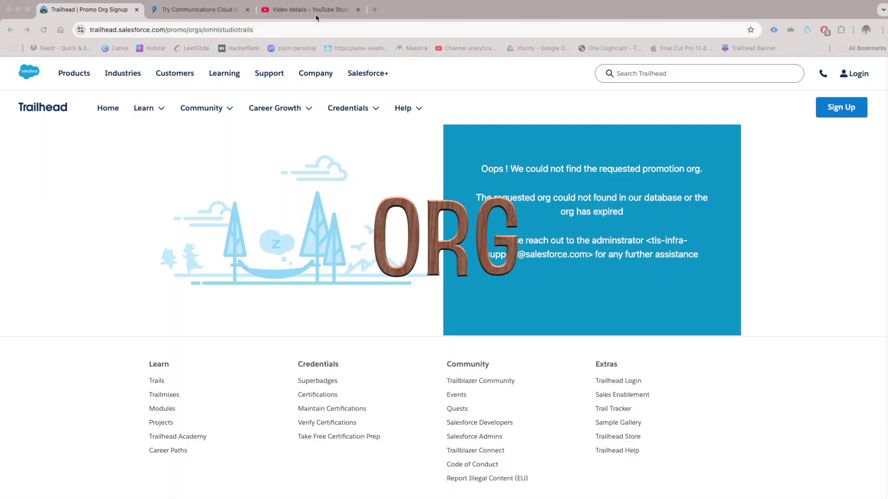
Find and highlight the Org Request link in the YouTube video description.
{"action": "left_click", "coordinate": [317, 8]}
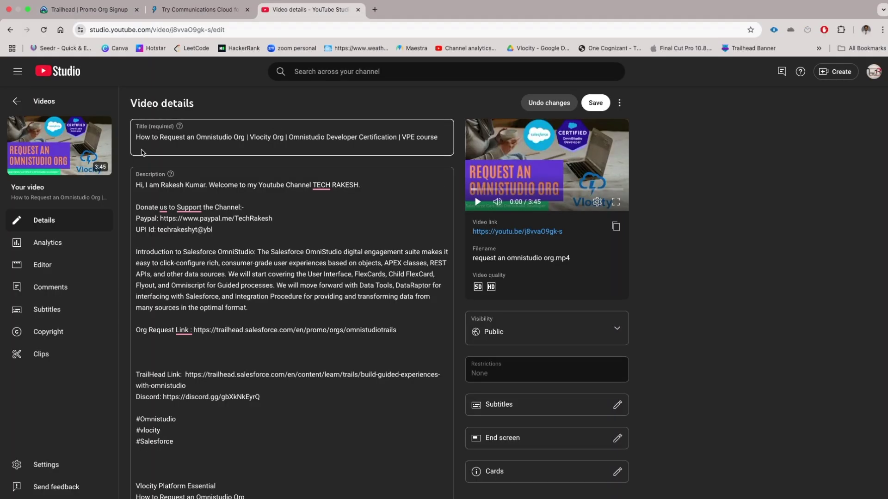
{"action": "left_click", "coordinate": [596, 159]}
{"action": "left_click", "coordinate": [240, 233]}
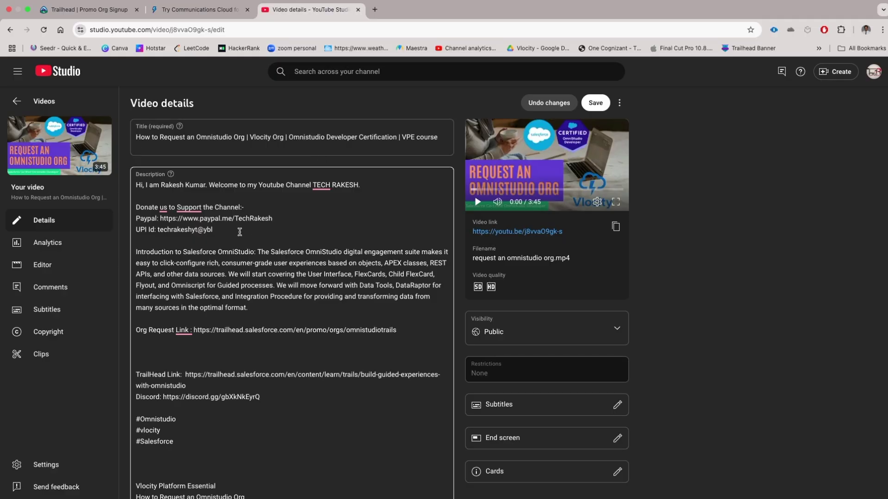
{"action": "left_click_drag", "start_coordinate": [194, 331], "coordinate": [399, 332]}
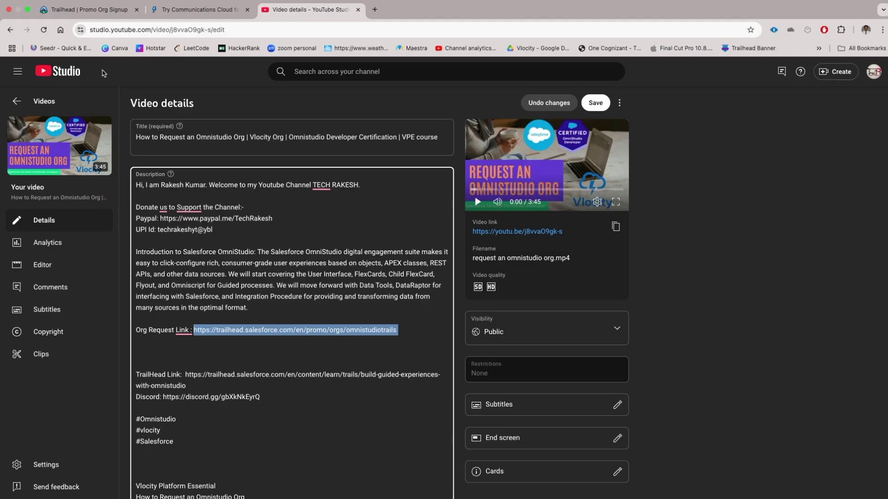
Review the Trailhead expired promotion org error, then move to the Communications Cloud trials page.
{"action": "left_click", "coordinate": [79, 11]}
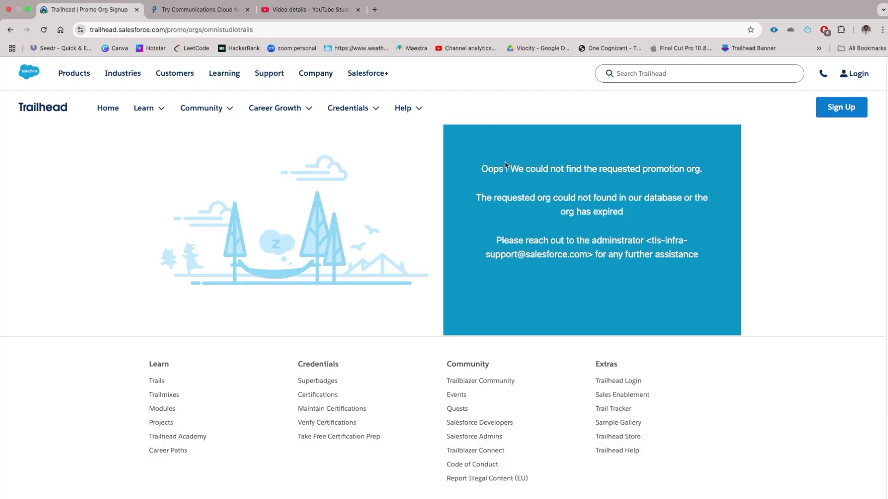
{"action": "left_click_drag", "start_coordinate": [479, 171], "coordinate": [705, 259]}
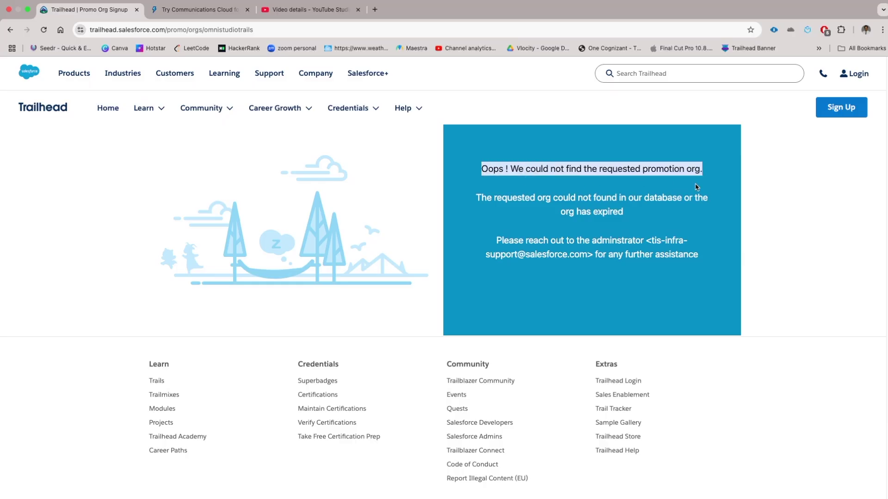
{"action": "left_click", "coordinate": [796, 213]}
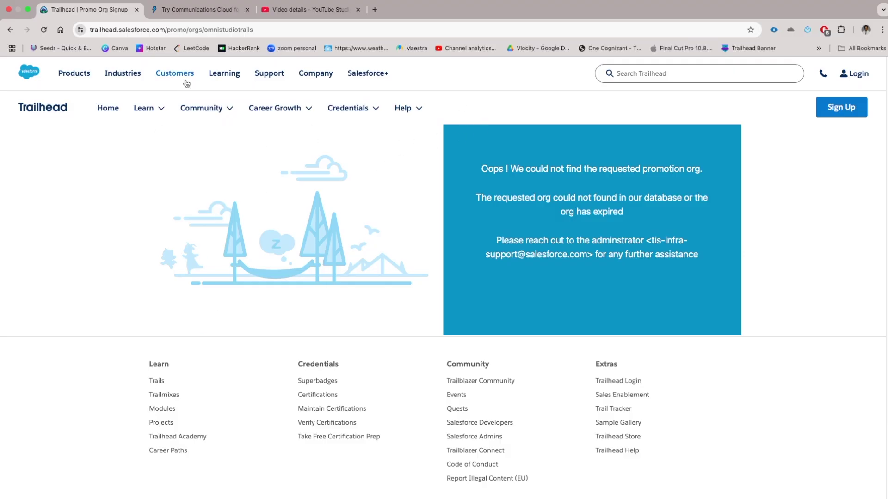
{"action": "left_click", "coordinate": [193, 10]}
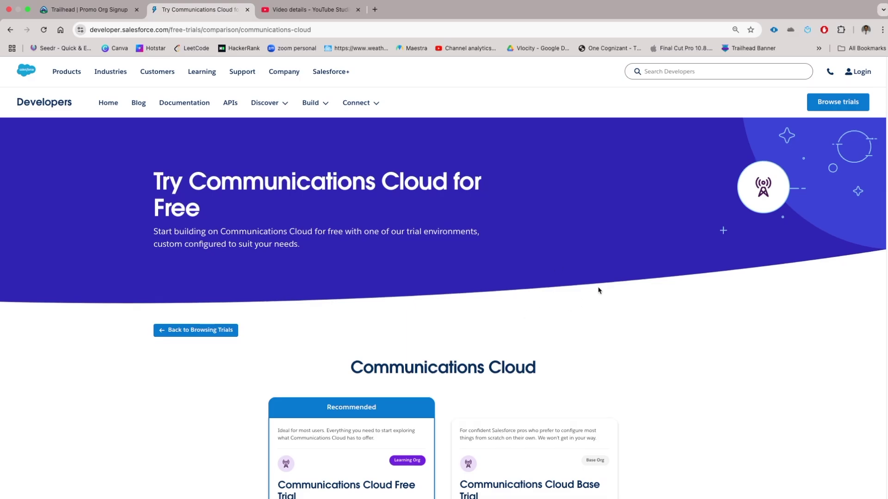
{"action": "scroll", "coordinate": [599, 291], "scroll_direction": "down", "scroll_amount": 5}
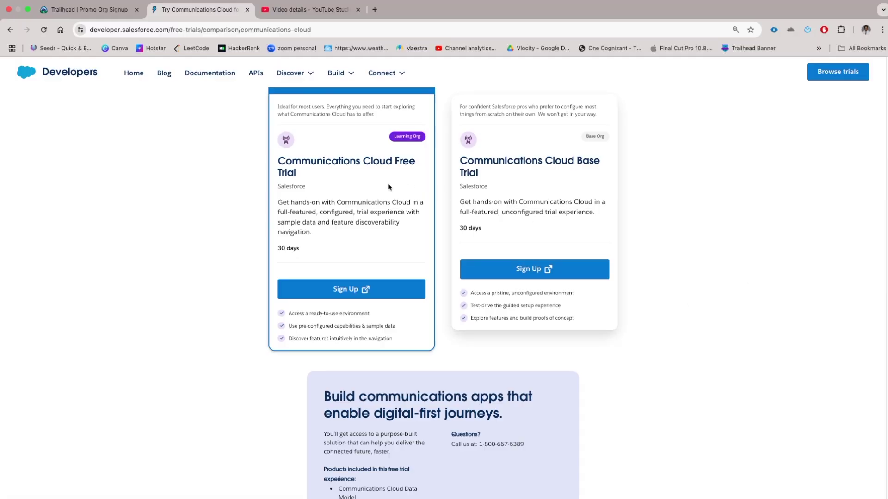
{"action": "scroll", "coordinate": [410, 222], "scroll_direction": "up", "scroll_amount": 8}
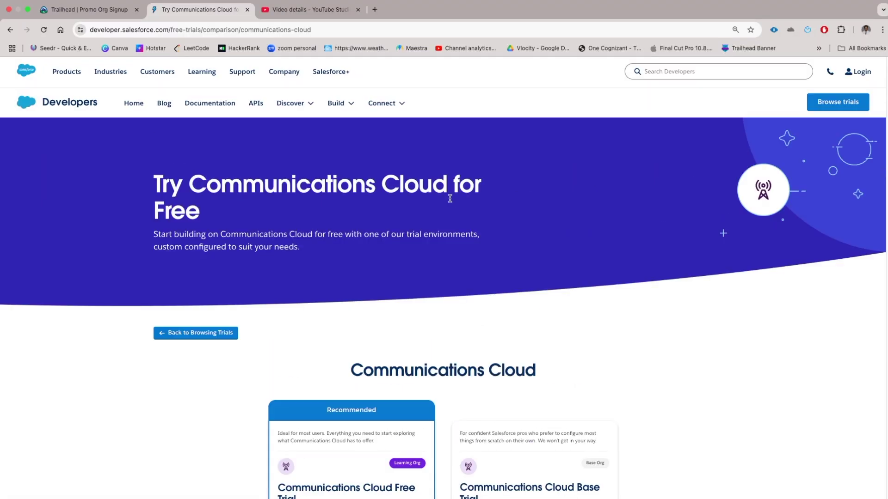
{"action": "left_click", "coordinate": [318, 29]}
{"action": "left_click", "coordinate": [515, 104]}
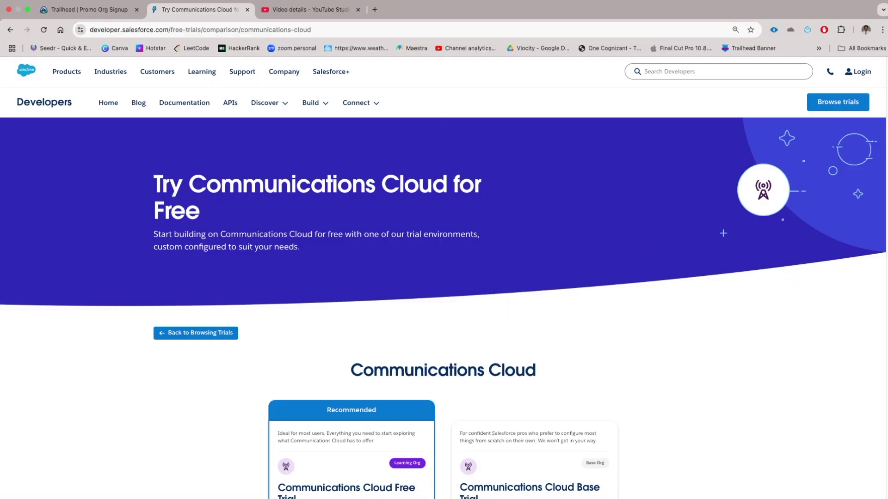
{"action": "scroll", "coordinate": [420, 256], "scroll_direction": "down", "scroll_amount": 8}
{"action": "scroll", "coordinate": [354, 111], "scroll_direction": "down", "scroll_amount": 4}
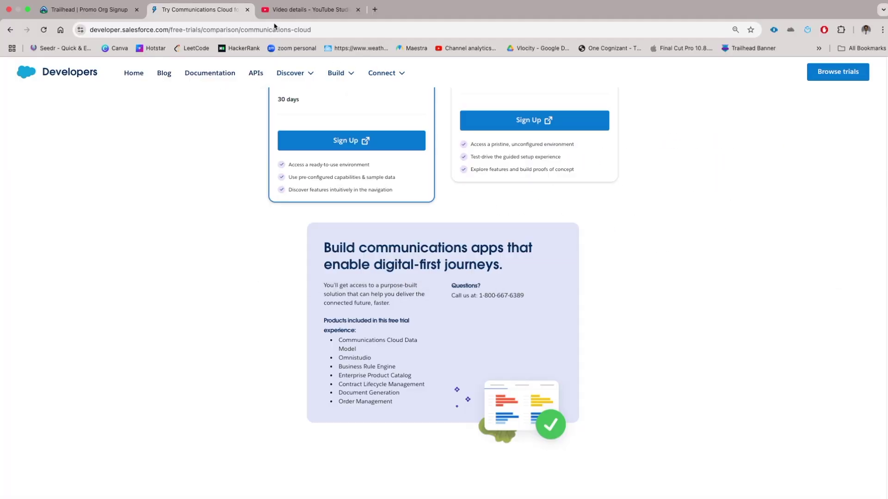
{"action": "scroll", "coordinate": [390, 264], "scroll_direction": "up", "scroll_amount": 8}
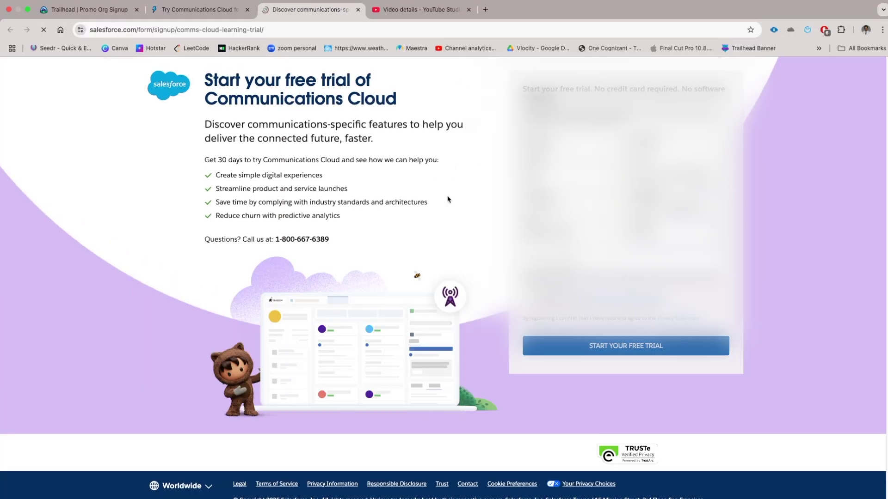
Submit the completed Communications Cloud signup form with START YOUR FREE TRIAL.
{"action": "left_click_drag", "start_coordinate": [178, 29], "coordinate": [217, 30]}
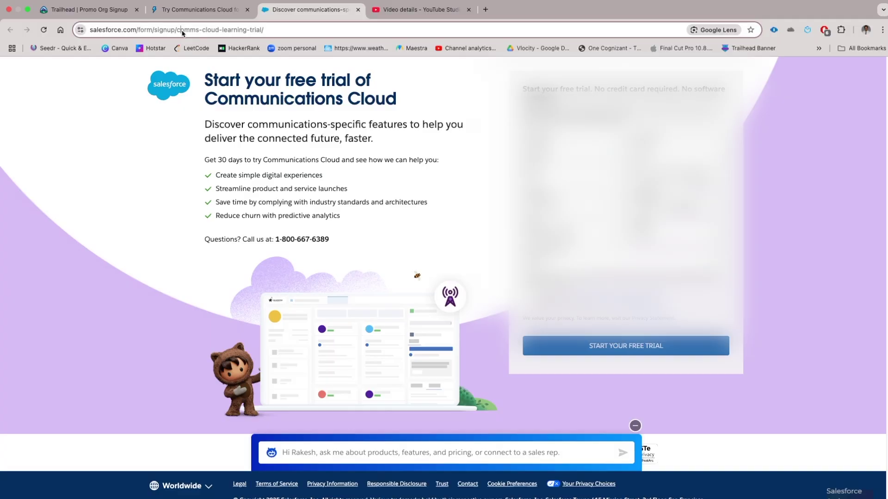
{"action": "left_click", "coordinate": [460, 149]}
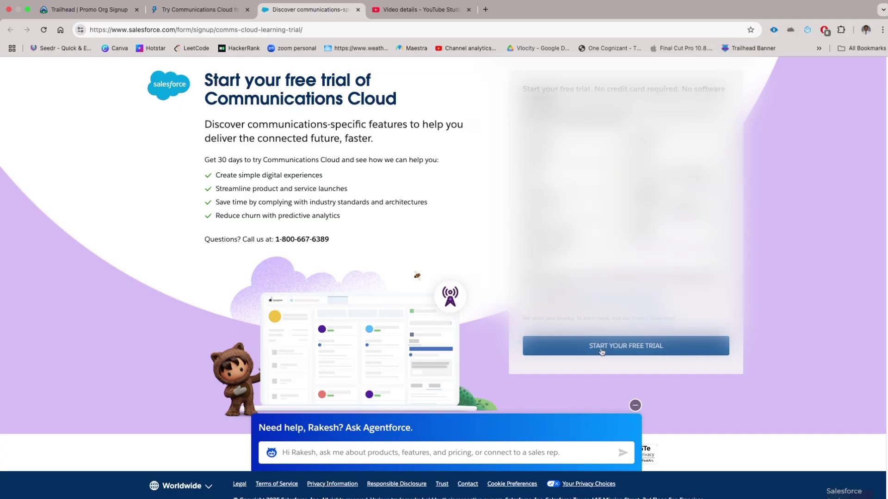
{"action": "left_click", "coordinate": [636, 351]}
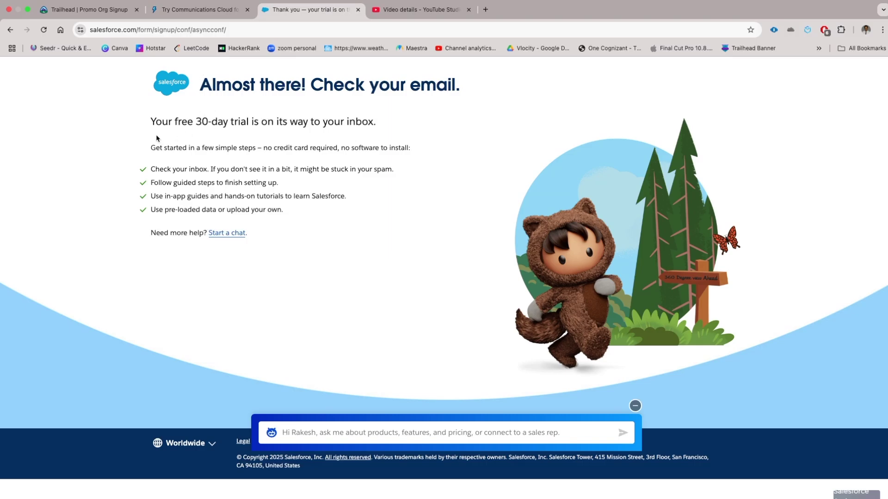
Highlight the 'trial is on its way' confirmation message, then clear the selection.
{"action": "left_click_drag", "start_coordinate": [150, 122], "coordinate": [374, 122]}
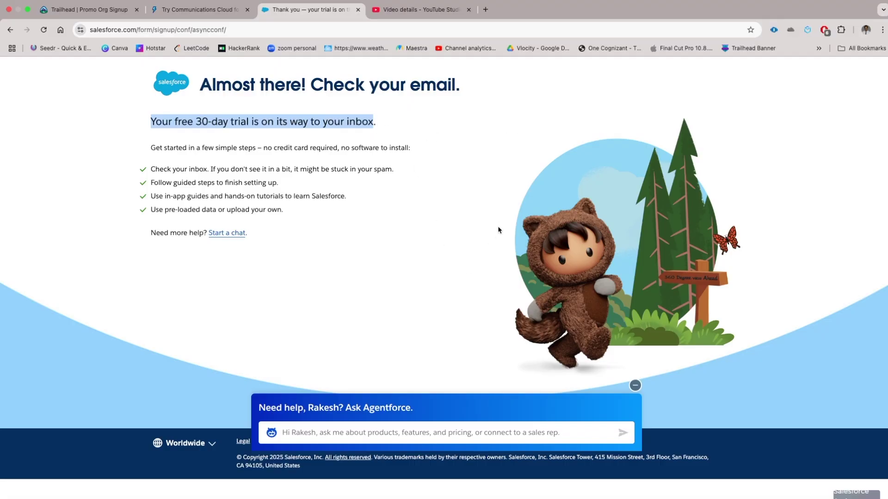
{"action": "left_click", "coordinate": [480, 241]}
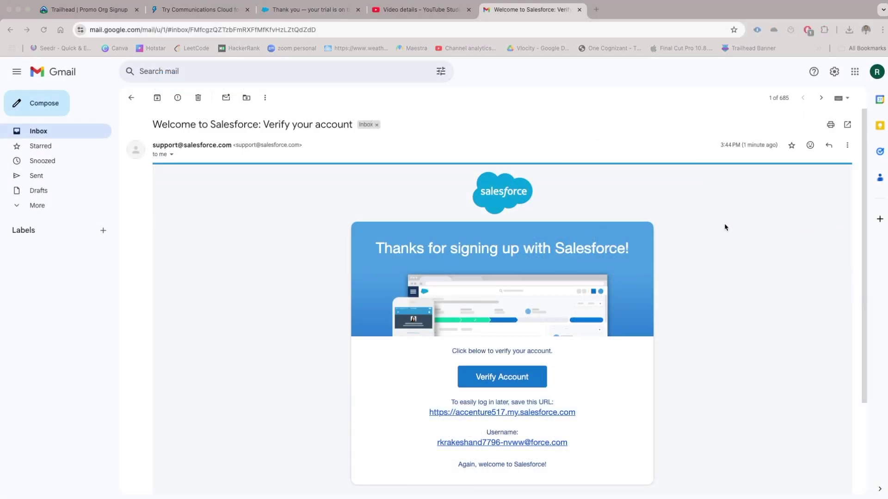
{"action": "scroll", "coordinate": [676, 270], "scroll_direction": "down", "scroll_amount": 1}
{"action": "scroll", "coordinate": [676, 271], "scroll_direction": "down", "scroll_amount": 4}
{"action": "scroll", "coordinate": [676, 271], "scroll_direction": "up", "scroll_amount": 5}
Use the welcome email's Verify Account button to confirm the trial account.
{"action": "left_click", "coordinate": [510, 382]}
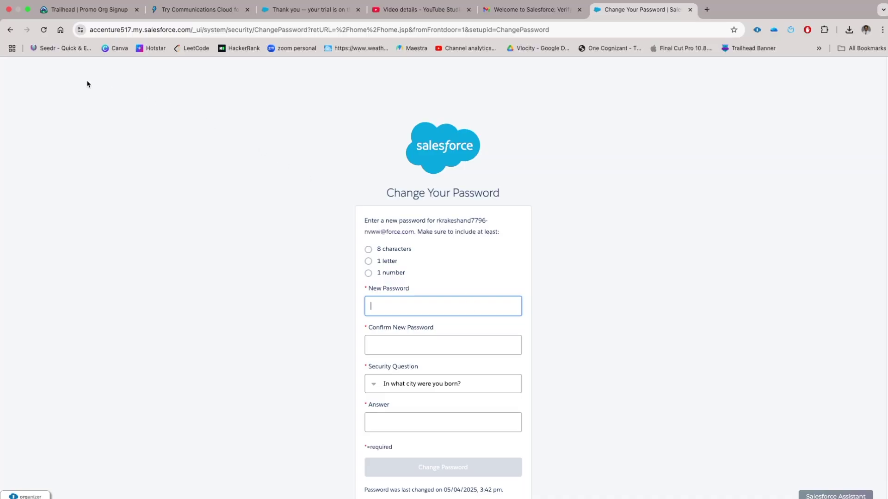
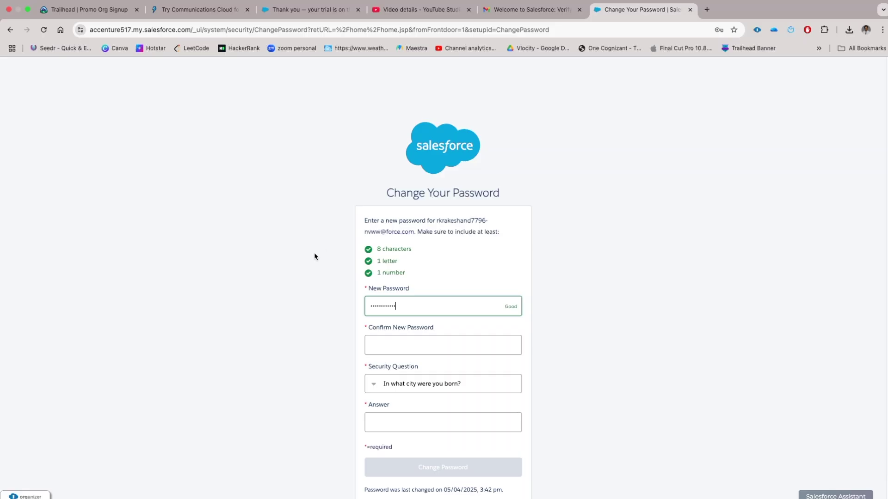
Enter and confirm the new password, give the birth-city security answer, and submit.
{"action": "left_click", "coordinate": [416, 342]}
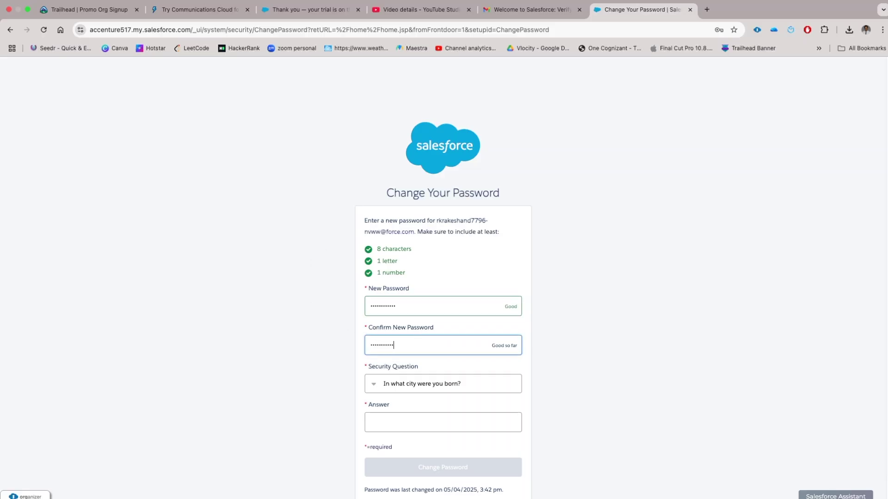
{"action": "left_click", "coordinate": [420, 423]}
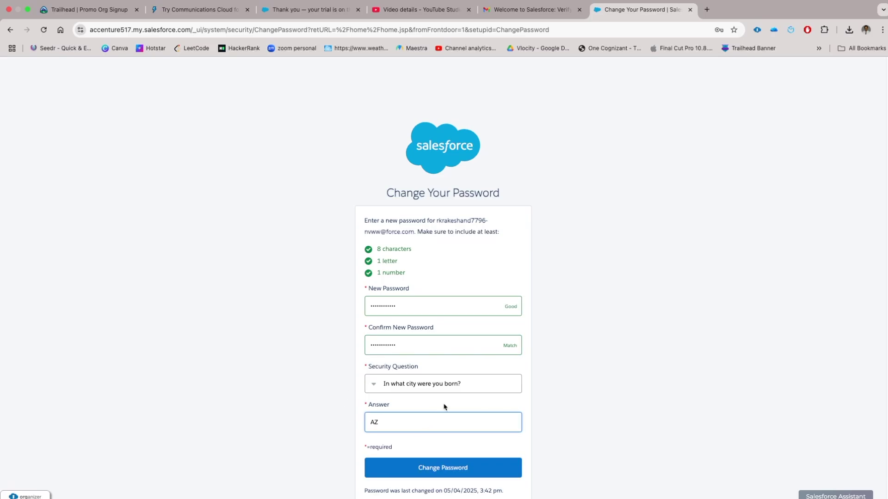
{"action": "left_click", "coordinate": [443, 467]}
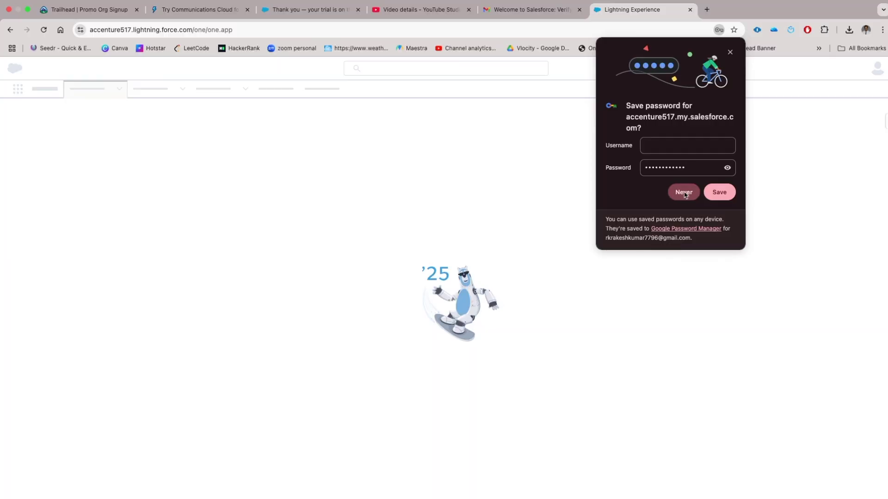
Decline Chrome's save-password offer and highlight the 31-days-remaining trial line.
{"action": "left_click", "coordinate": [683, 193]}
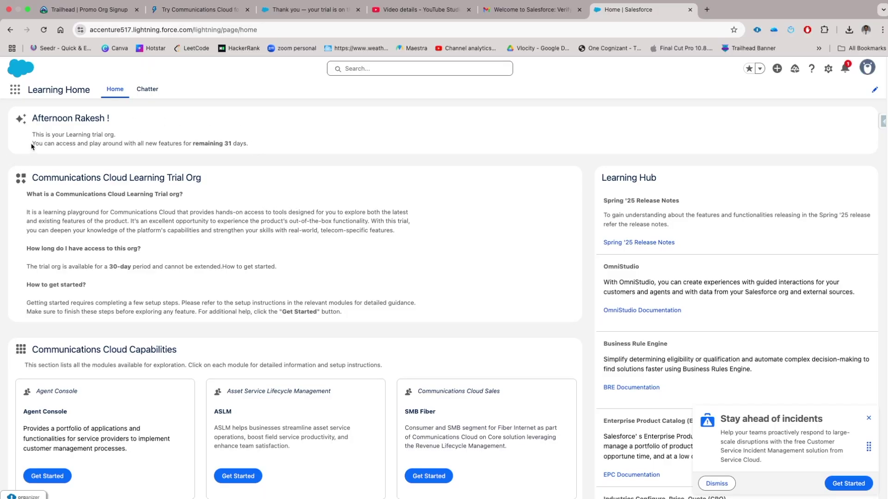
{"action": "left_click_drag", "start_coordinate": [30, 145], "coordinate": [256, 150]}
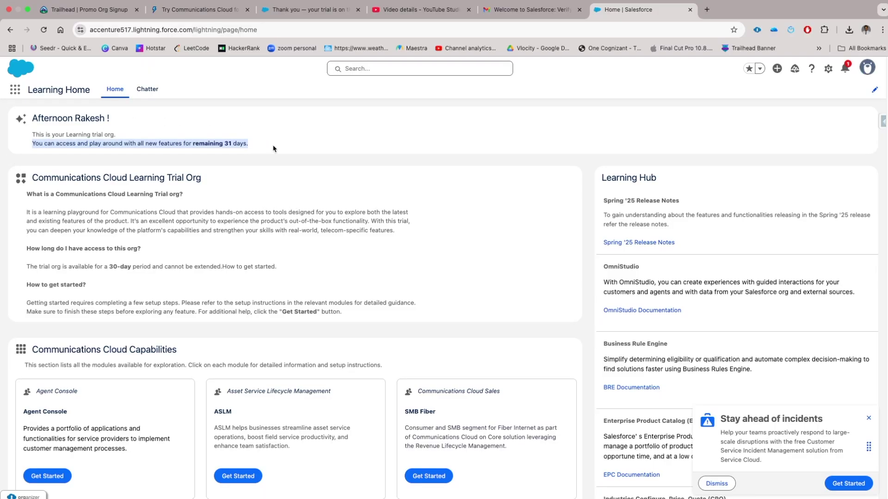
{"action": "left_click", "coordinate": [405, 127]}
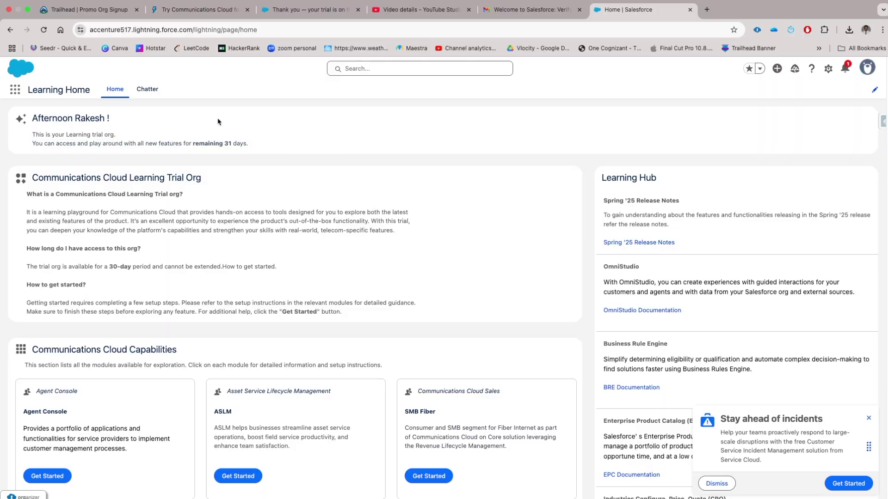
Launch OmniStudio from the App Launcher and expand its navigation menu.
{"action": "left_click", "coordinate": [15, 89]}
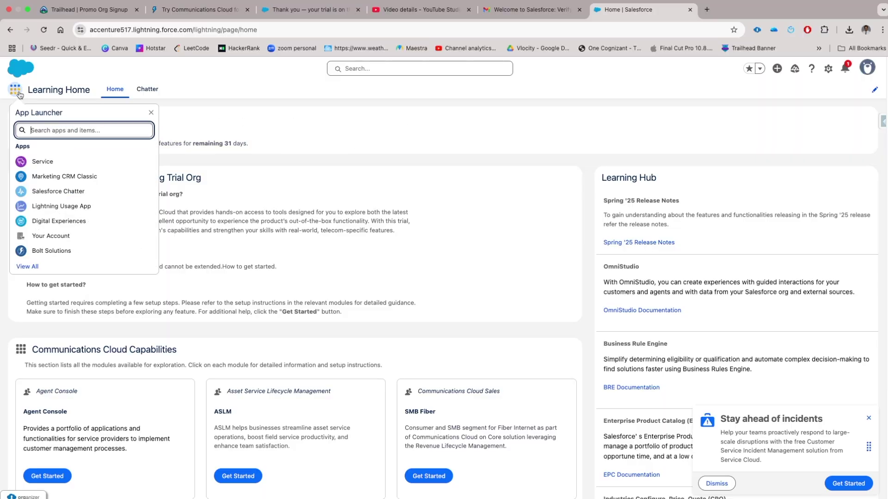
{"action": "type", "text": "omni"}
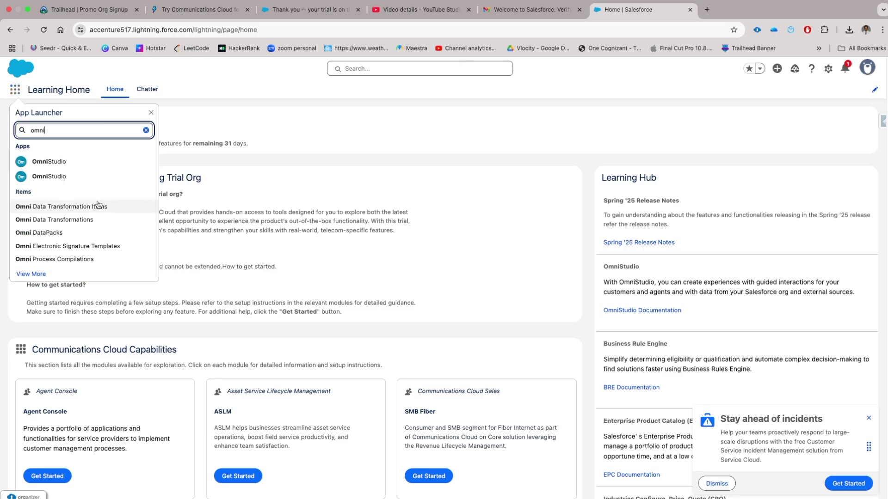
{"action": "left_click", "coordinate": [48, 161]}
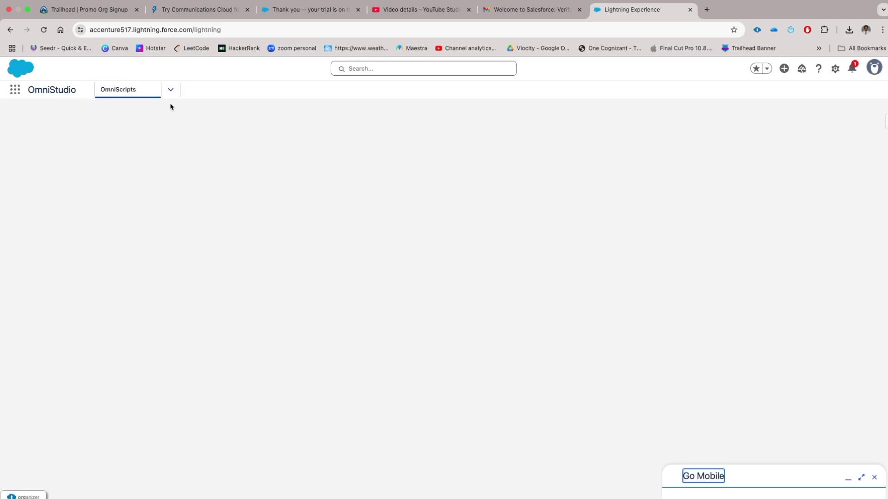
{"action": "left_click", "coordinate": [171, 90]}
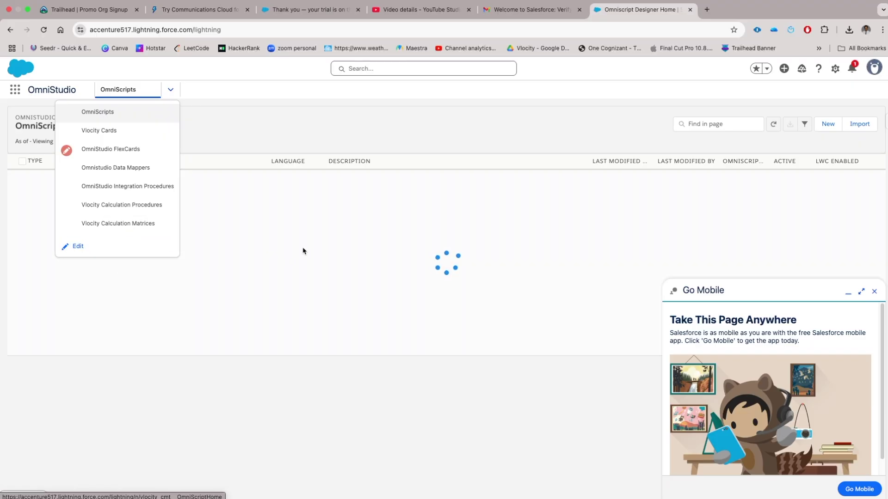
Close the Go Mobile promotion popup over the OmniScripts list.
{"action": "left_click", "coordinate": [875, 292]}
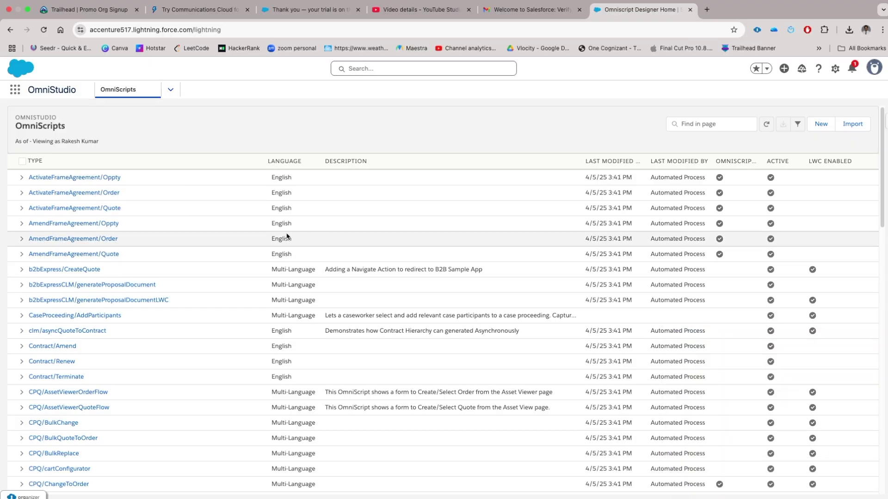
{"action": "scroll", "coordinate": [154, 309], "scroll_direction": "down", "scroll_amount": 10}
{"action": "scroll", "coordinate": [155, 309], "scroll_direction": "down", "scroll_amount": 5}
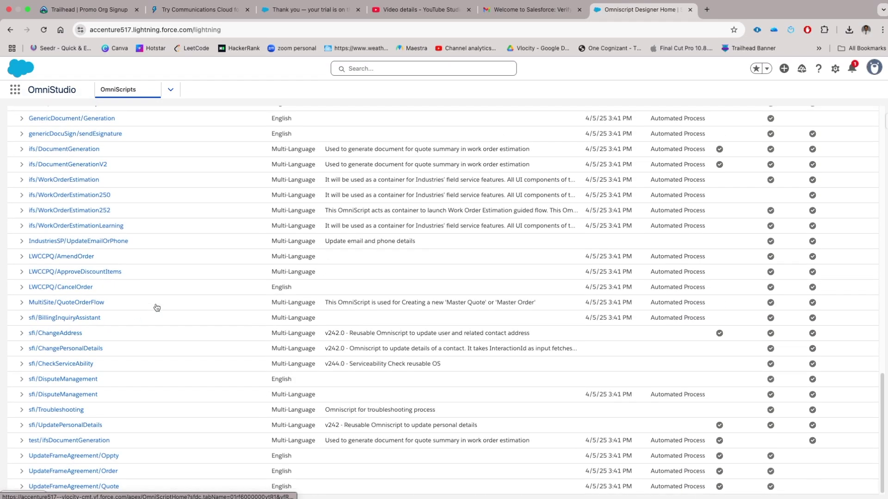
{"action": "scroll", "coordinate": [235, 298], "scroll_direction": "up", "scroll_amount": 10}
{"action": "scroll", "coordinate": [235, 298], "scroll_direction": "up", "scroll_amount": 5}
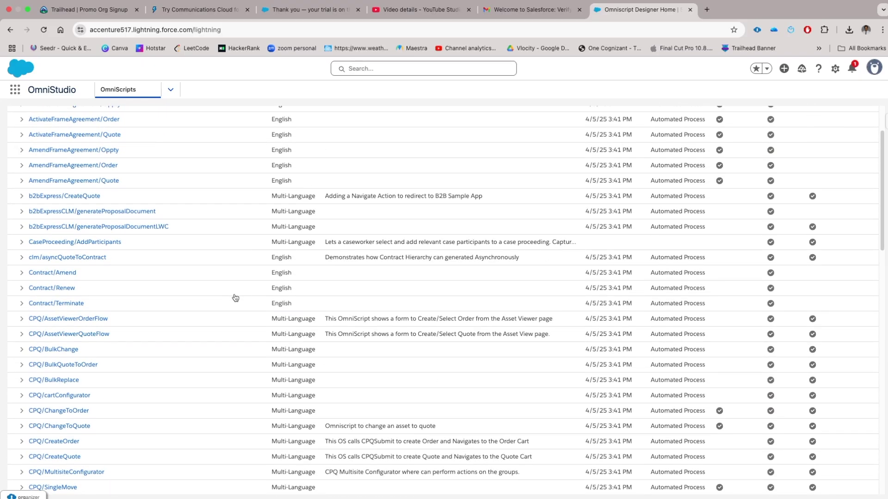
{"action": "scroll", "coordinate": [235, 299], "scroll_direction": "down", "scroll_amount": 8}
{"action": "scroll", "coordinate": [236, 299], "scroll_direction": "down", "scroll_amount": 6}
{"action": "scroll", "coordinate": [235, 298], "scroll_direction": "down", "scroll_amount": 3}
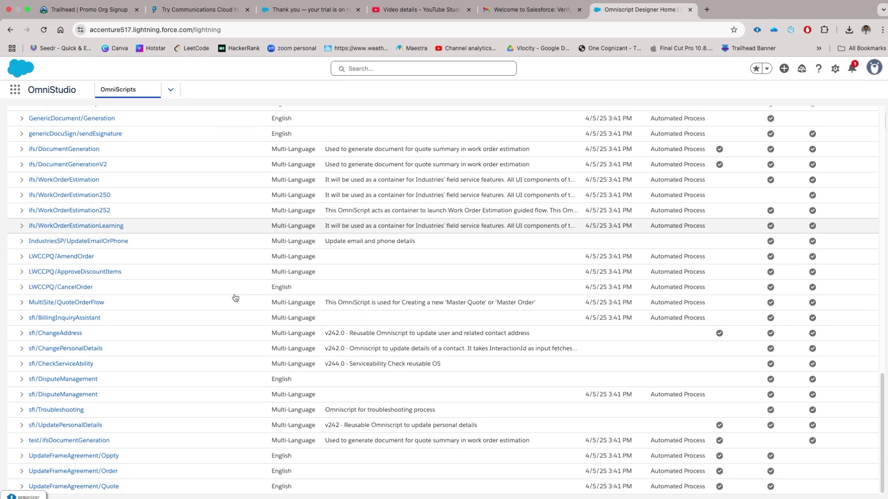
{"action": "scroll", "coordinate": [193, 379], "scroll_direction": "up", "scroll_amount": 5}
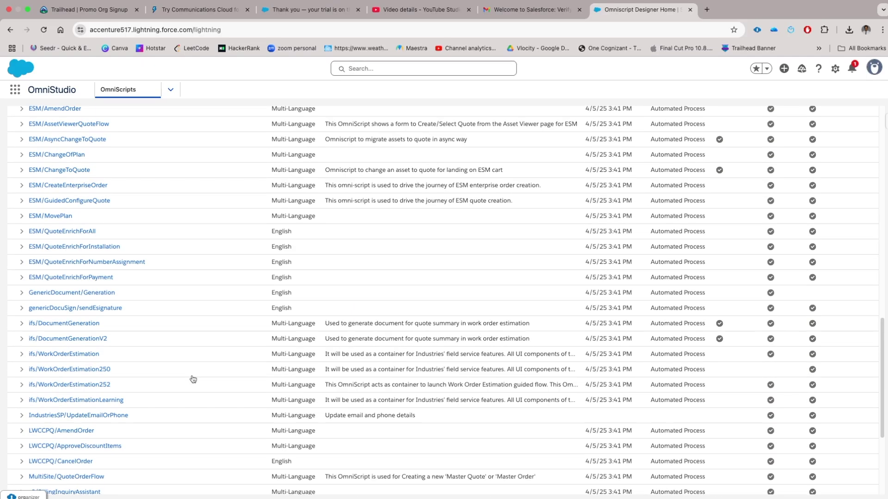
{"action": "scroll", "coordinate": [193, 379], "scroll_direction": "up", "scroll_amount": 5}
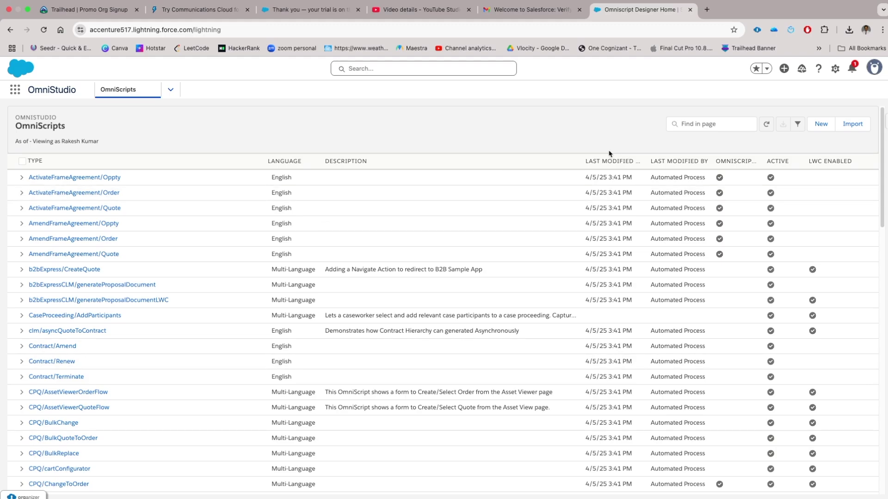